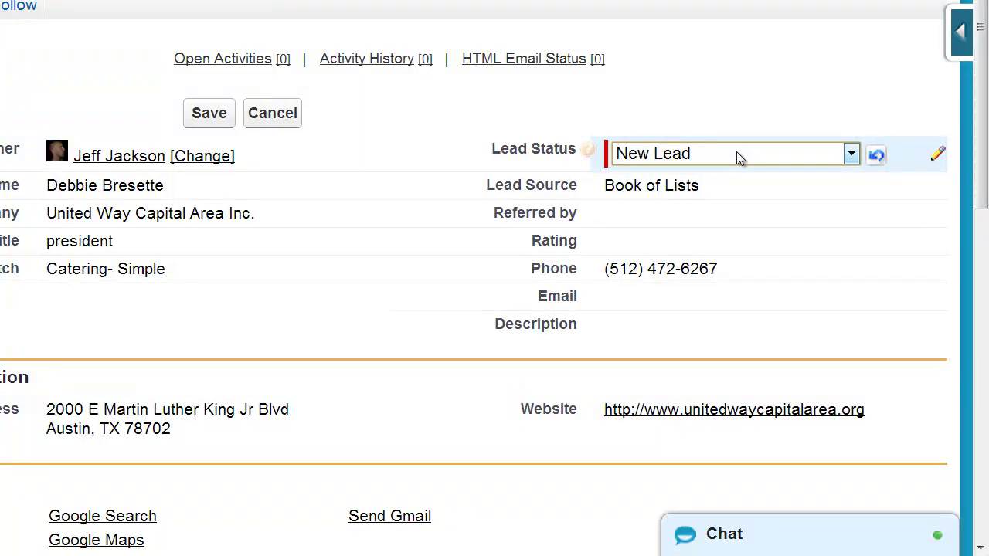
Step: Look through the Lead Status options for the United Way Capital Area lead and leave the status as it is
click(850, 155)
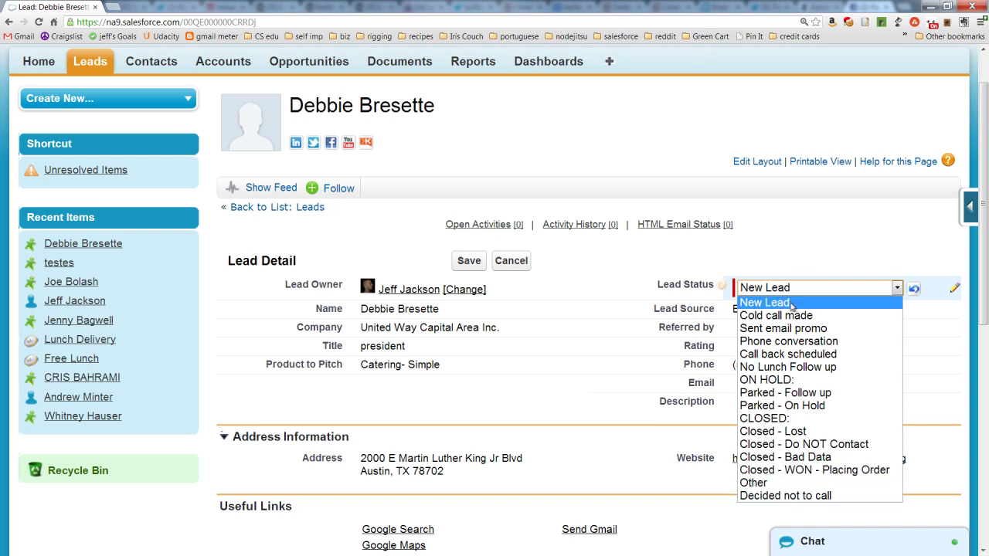
click(784, 256)
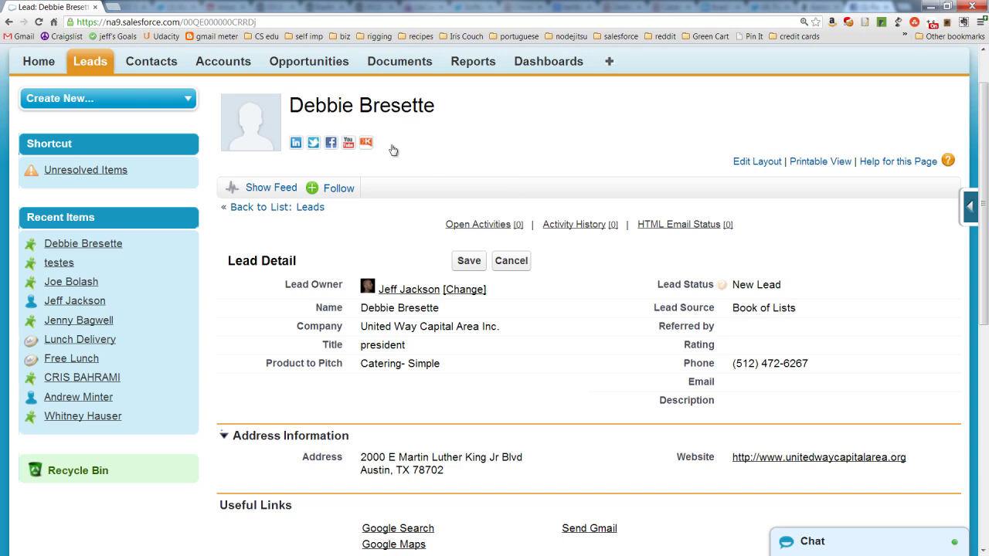
Step: Show the "78702 20-50 people" lead view and open the United Way Capital Area lead
click(85, 64)
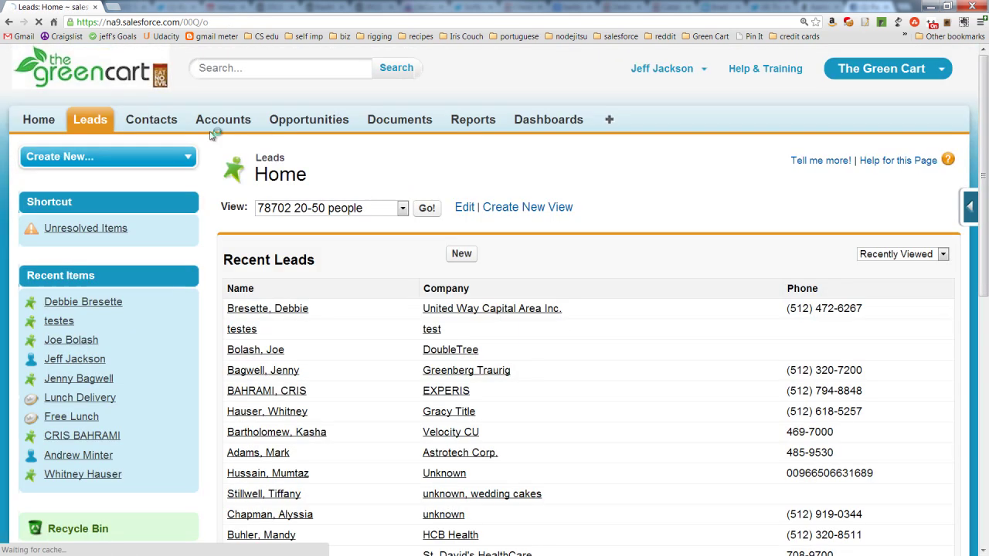
click(426, 207)
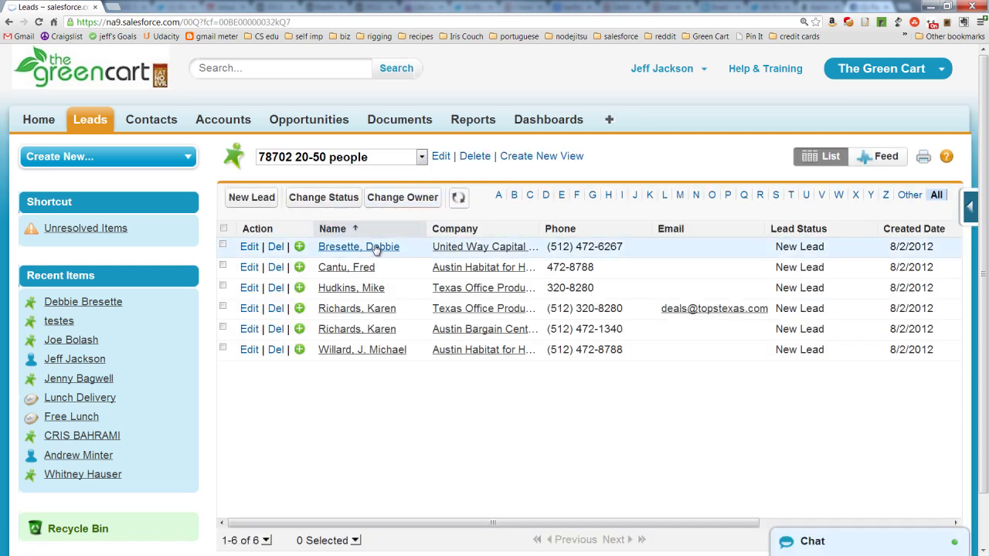
click(352, 248)
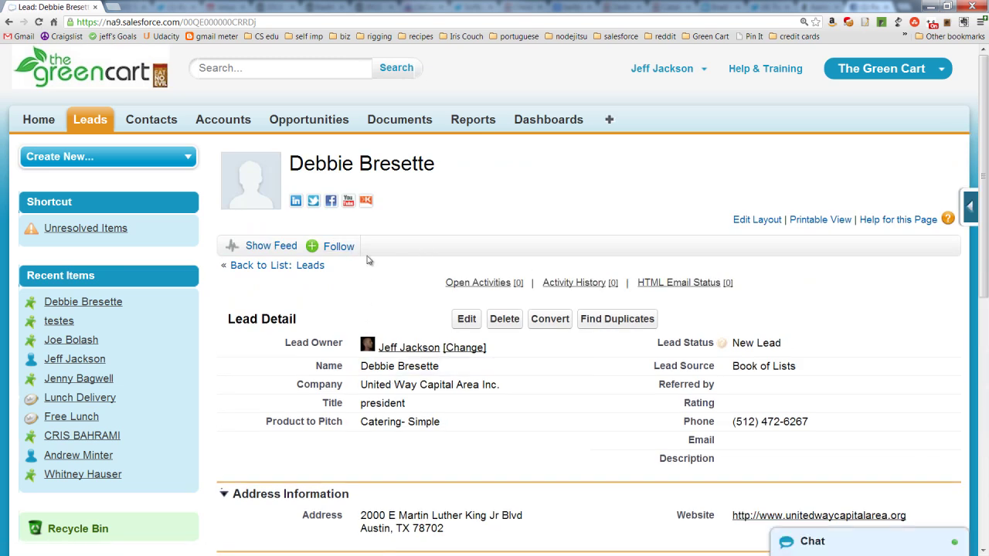
Step: Look over the call logging form from the lead's Activity History section and return to the lead record
scroll(394, 270, down, 5)
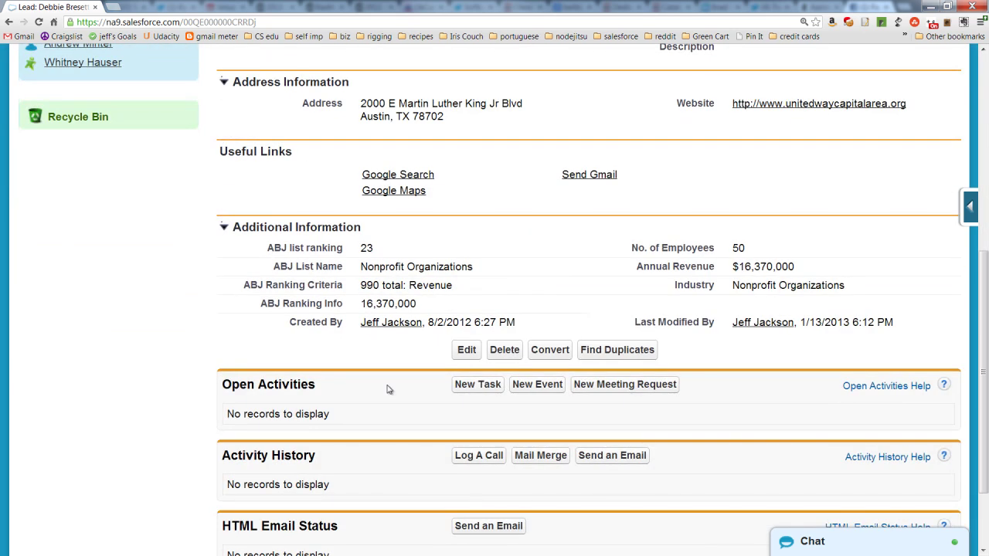
scroll(389, 389, down, 2)
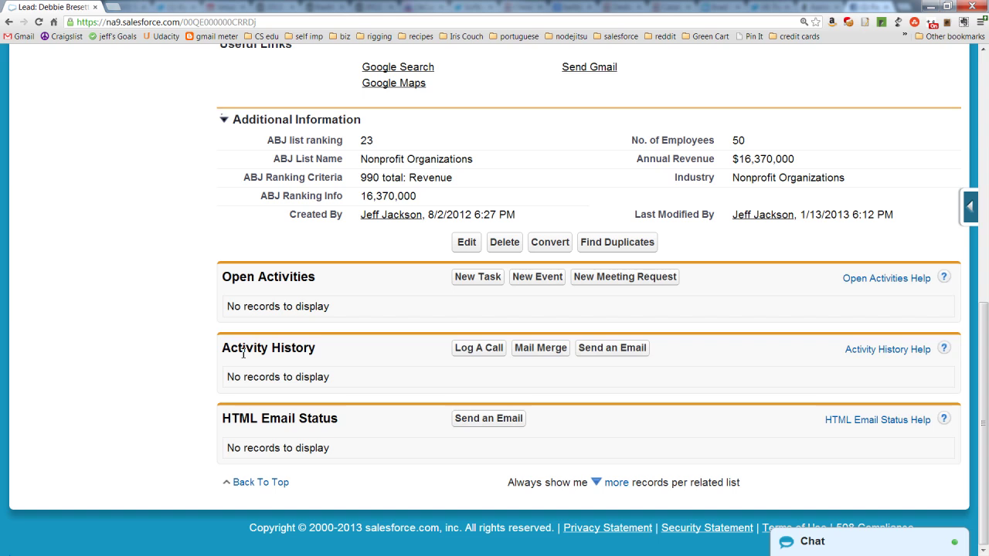
click(479, 348)
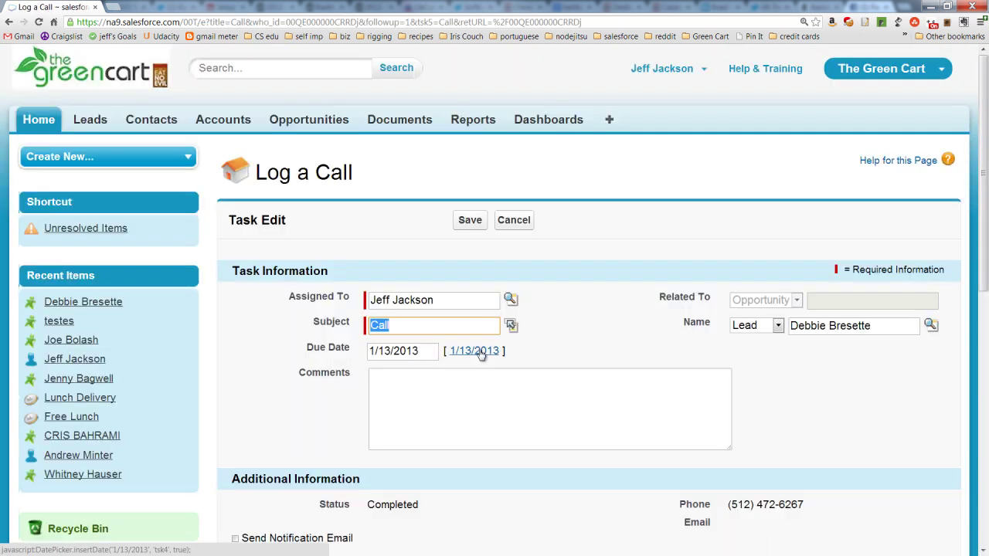
scroll(325, 380, down, 2)
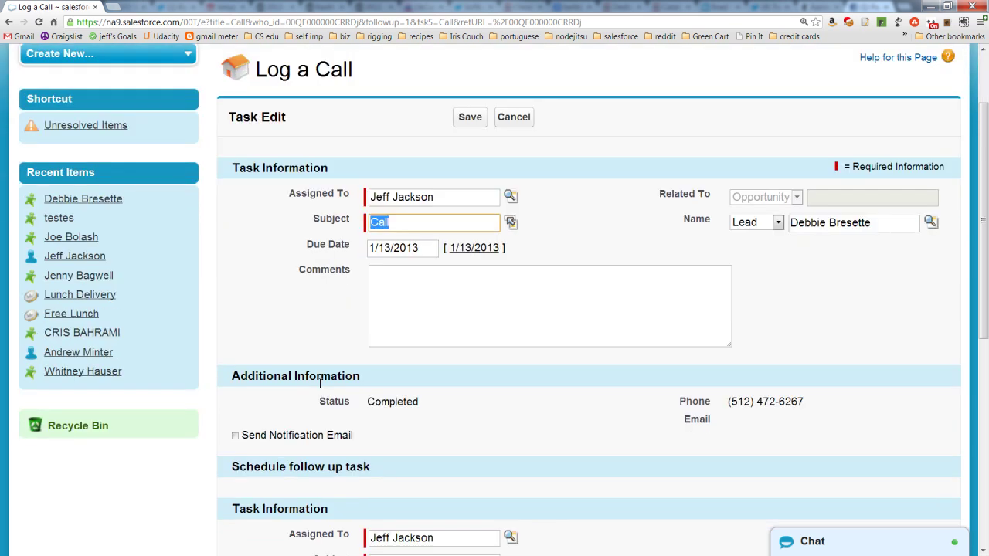
click(8, 22)
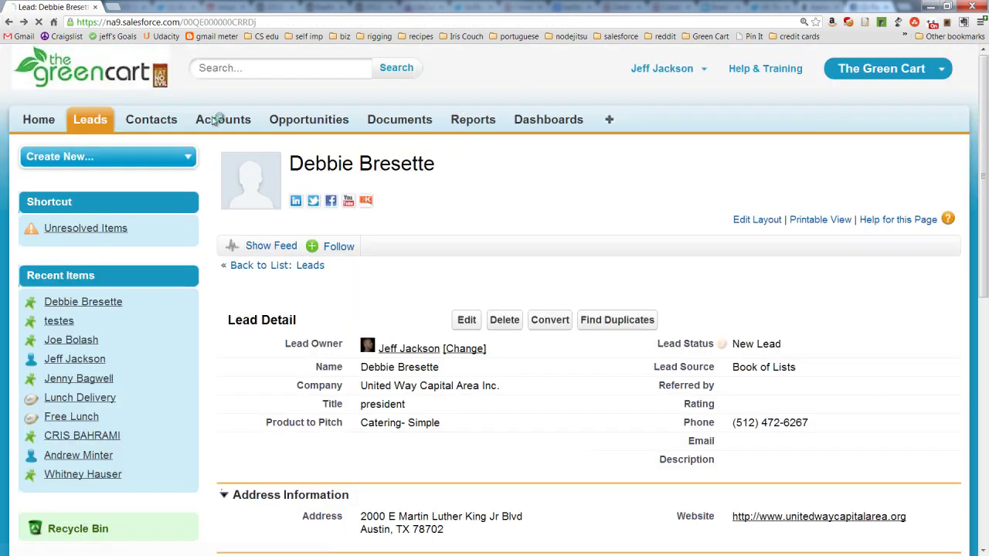
Step: Start a call log from the Activity History summary above the lead details and look over its form
scroll(568, 352, up, 4)
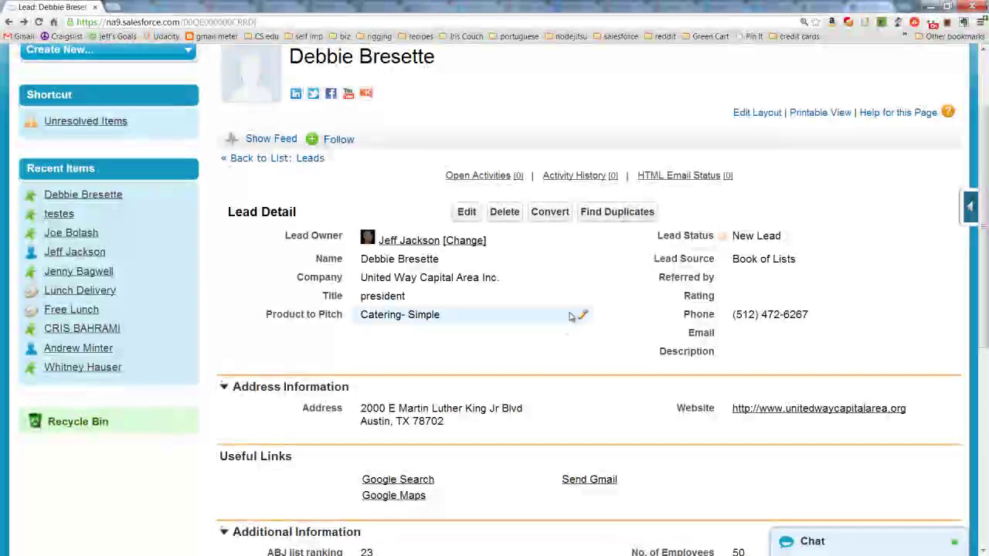
mouse_move(585, 180)
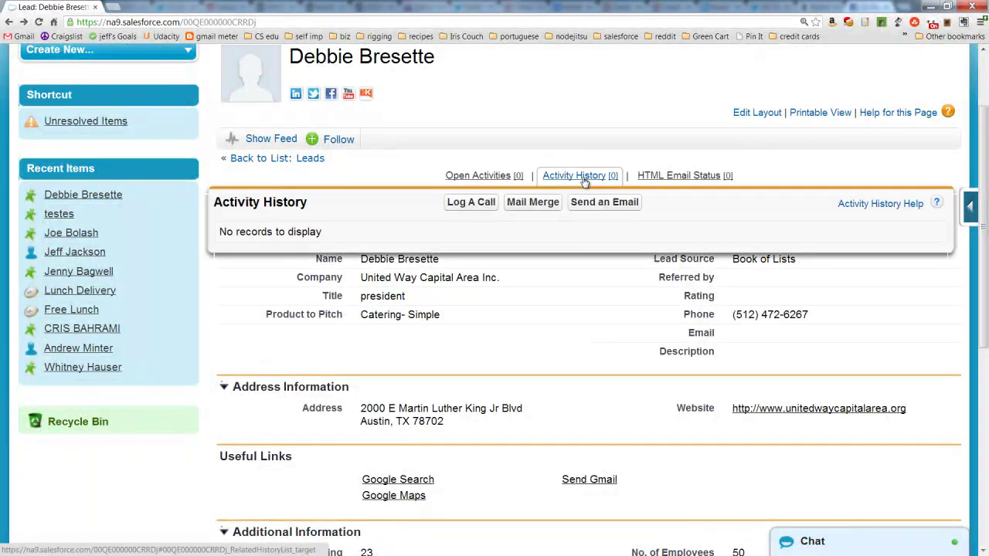
click(471, 205)
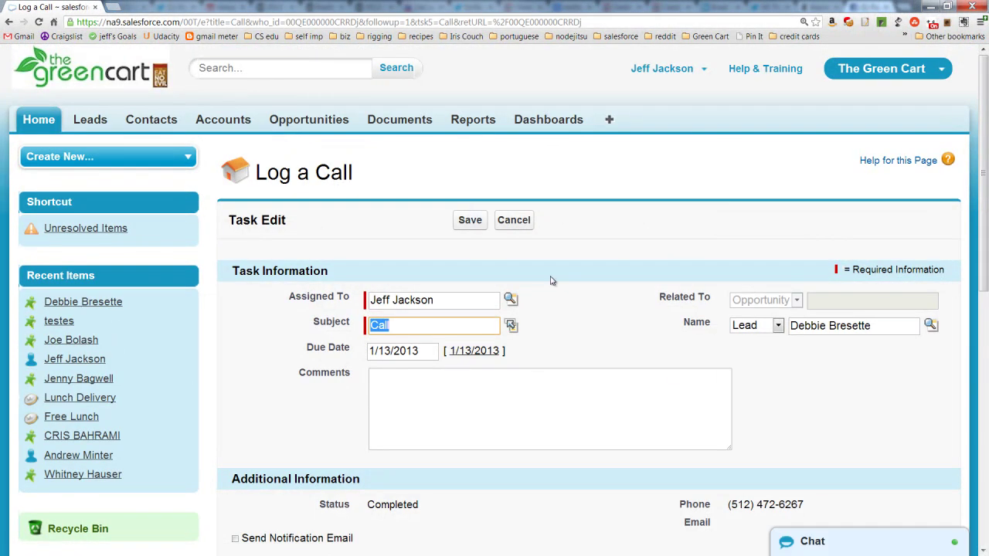
scroll(573, 361, down, 5)
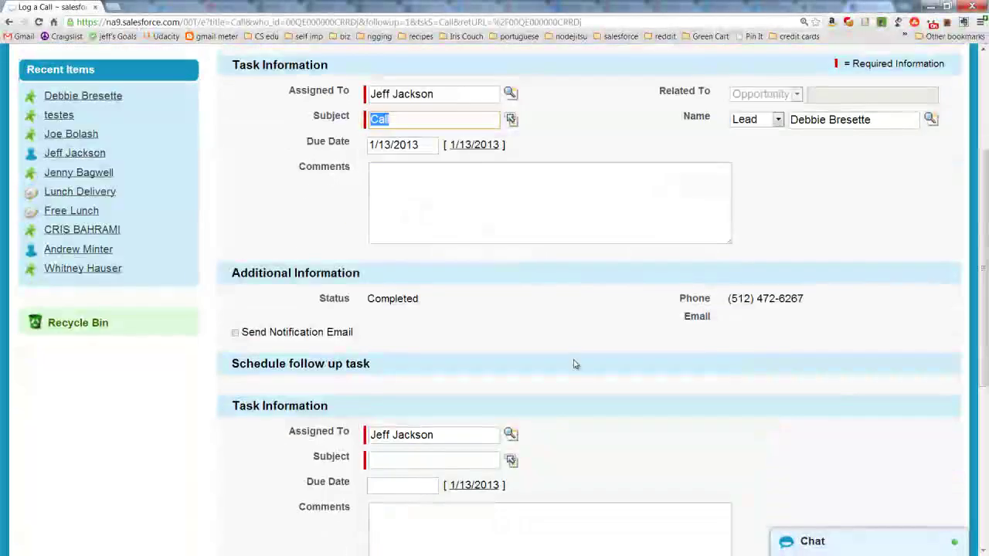
scroll(574, 364, up, 5)
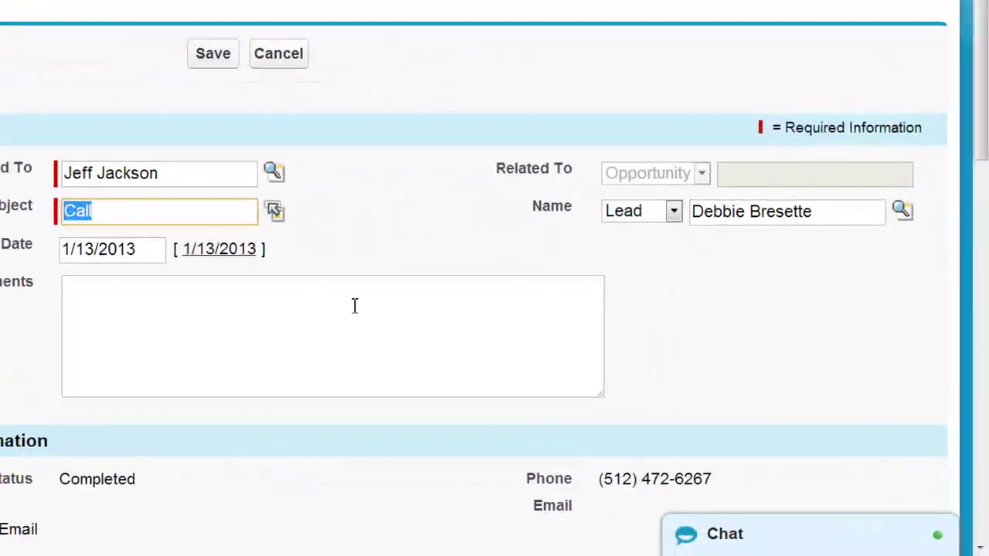
Step: Enter "takes notes here as you talk to the person" as the call's comments
click(565, 389)
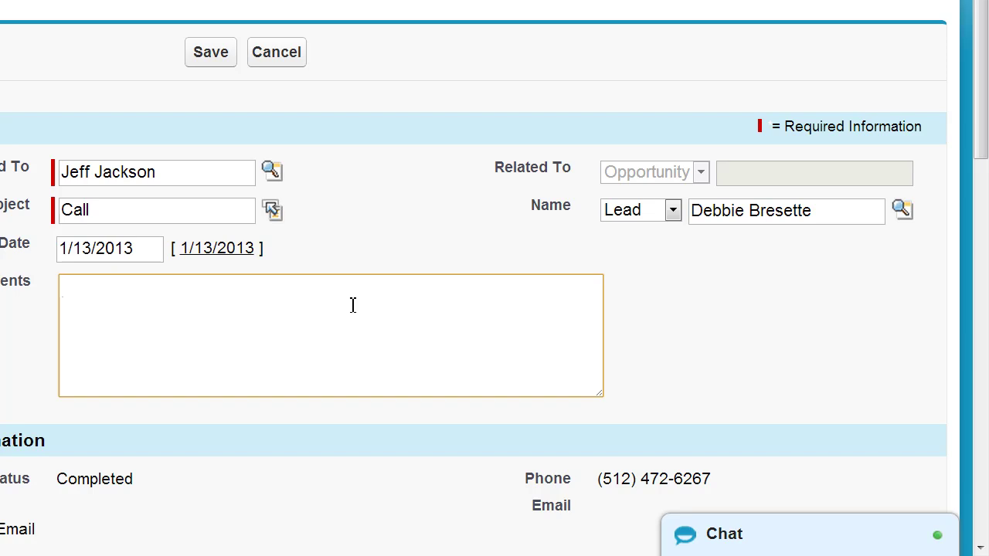
text(takes notes )
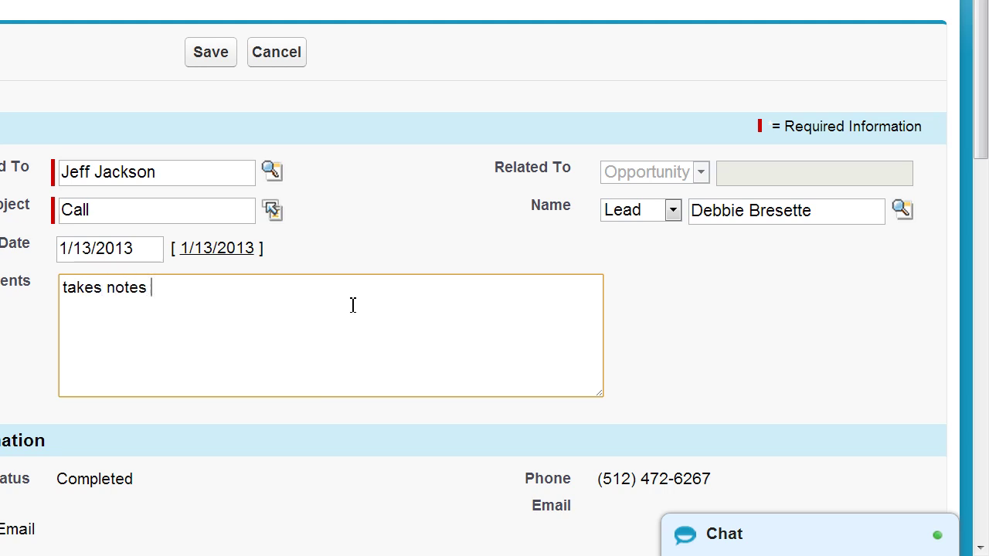
text(here as you talk to th)
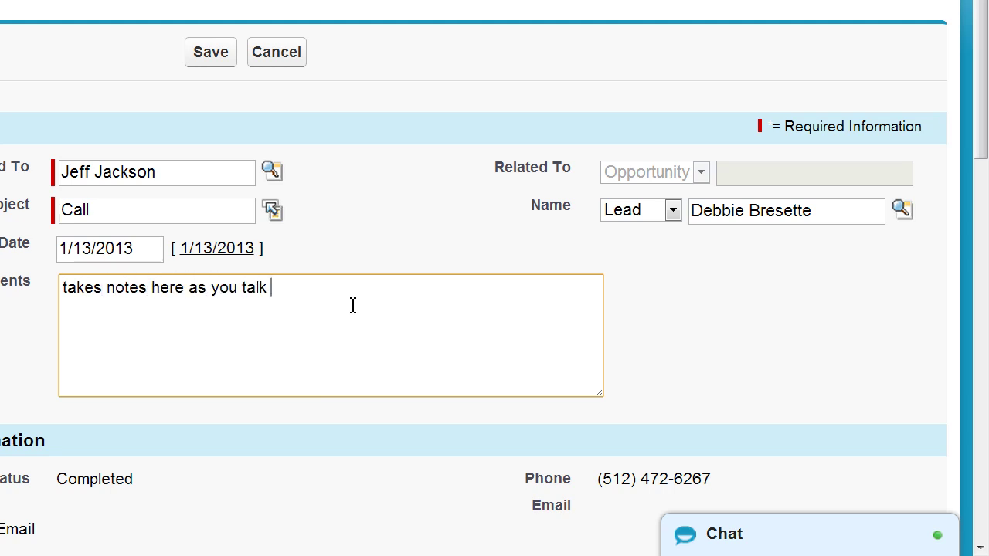
text(e m)
key(BackSpace)
text(person)
key(Return)
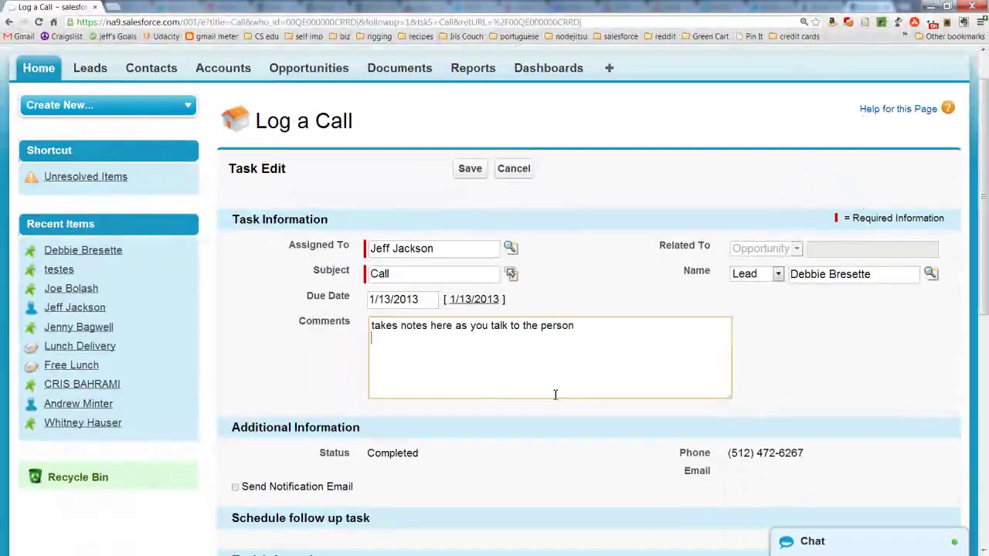
Step: Examine the follow-up task and reminder fields of the call log, and discard the form without saving
scroll(578, 388, down, 3)
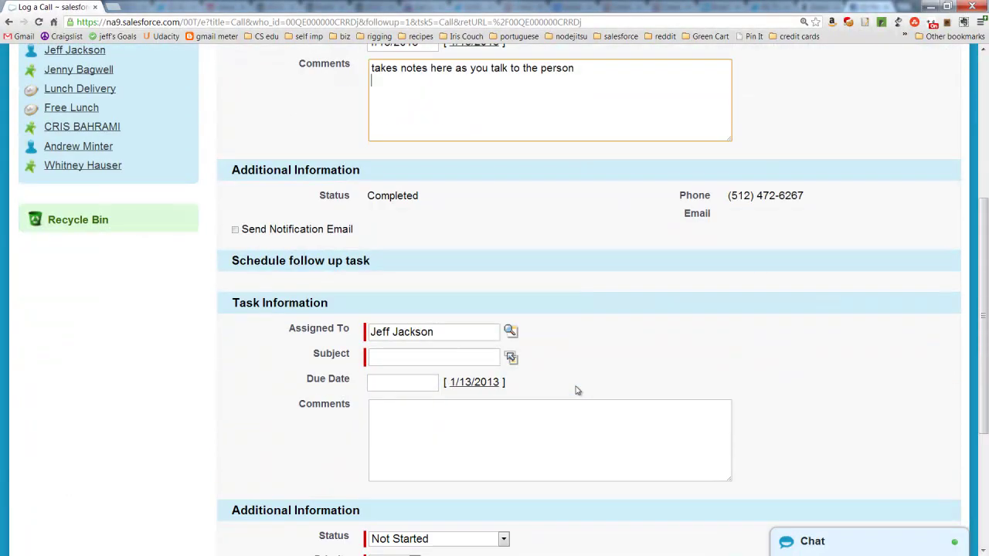
scroll(575, 391, up, 4)
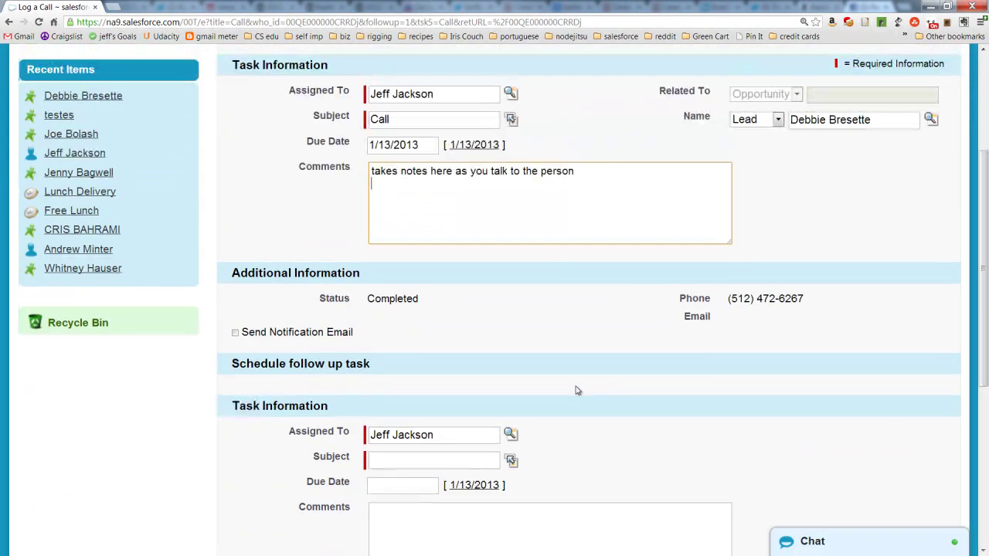
scroll(576, 390, down, 4)
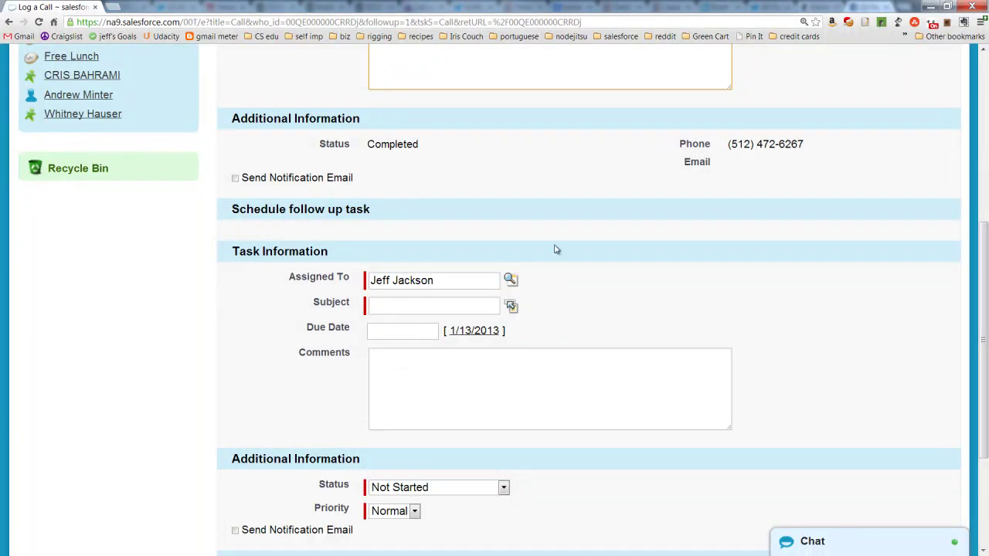
scroll(583, 263, up, 1)
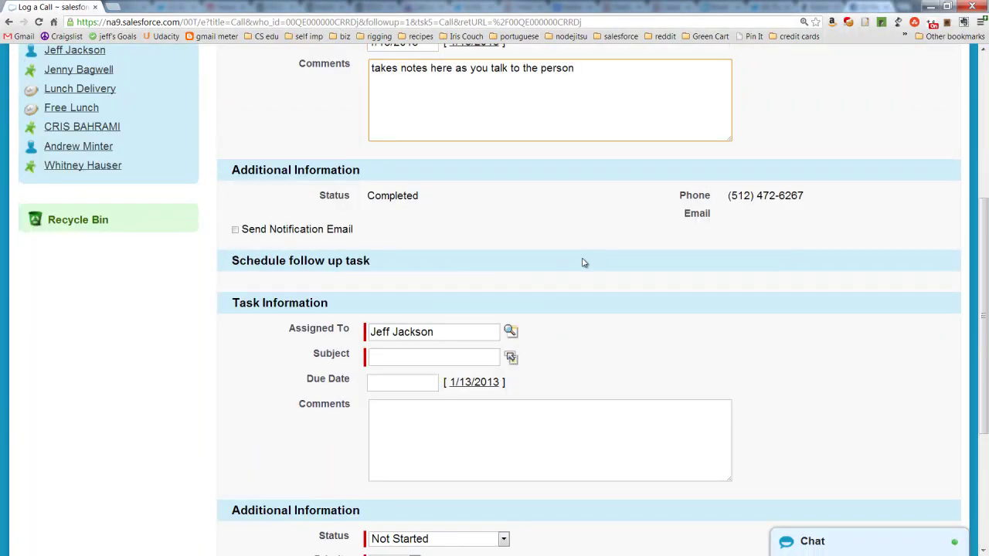
scroll(578, 259, up, 2)
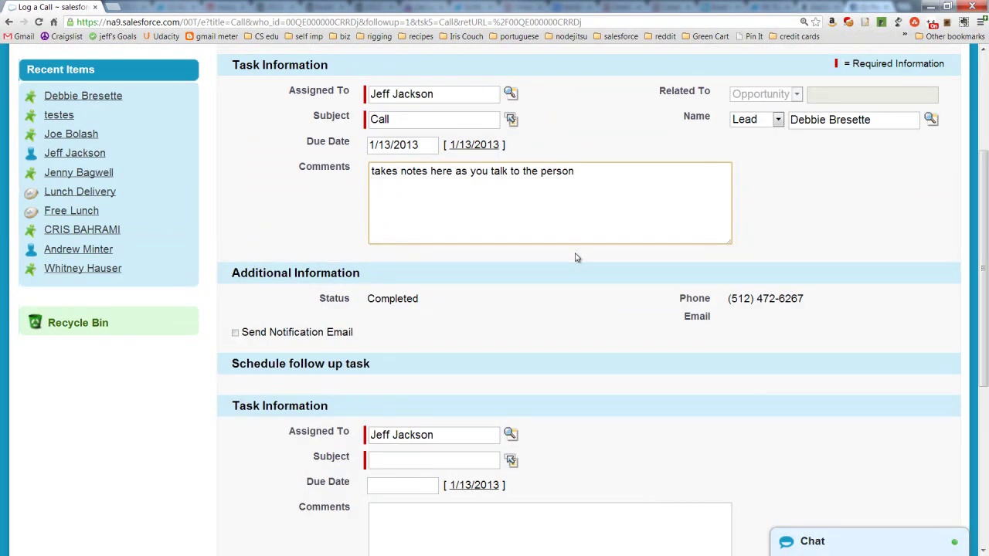
scroll(575, 258, down, 1)
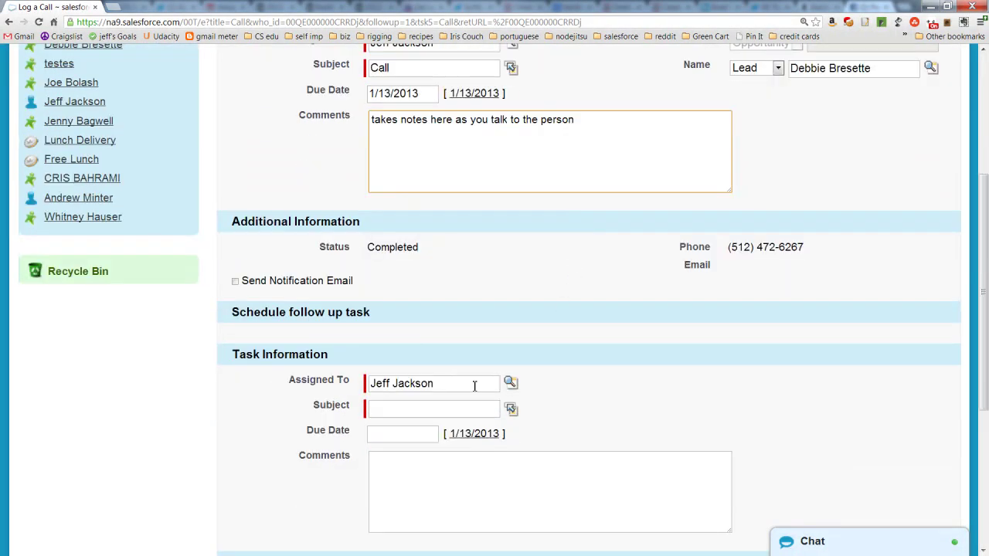
scroll(475, 386, down, 1)
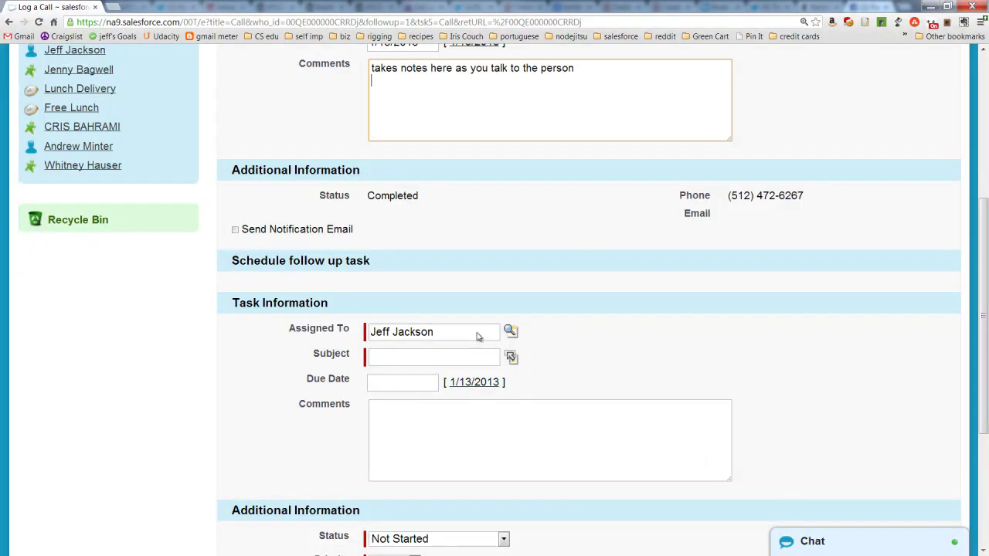
scroll(323, 392, down, 3)
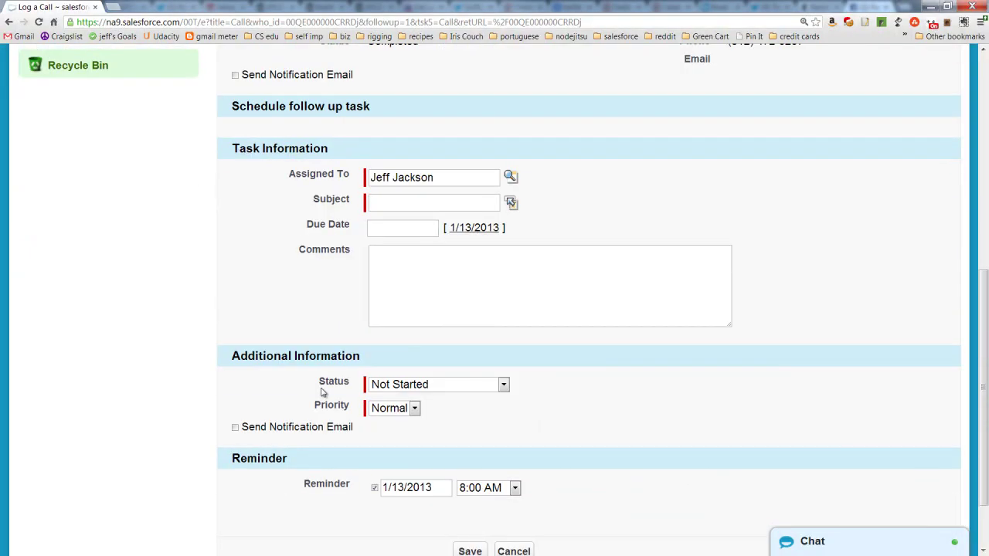
scroll(323, 393, up, 1)
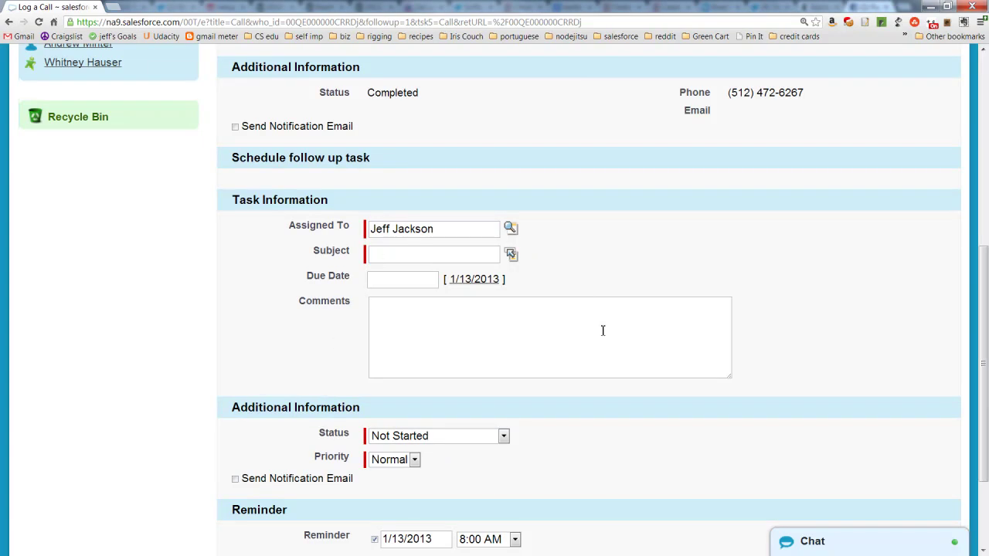
scroll(603, 331, up, 8)
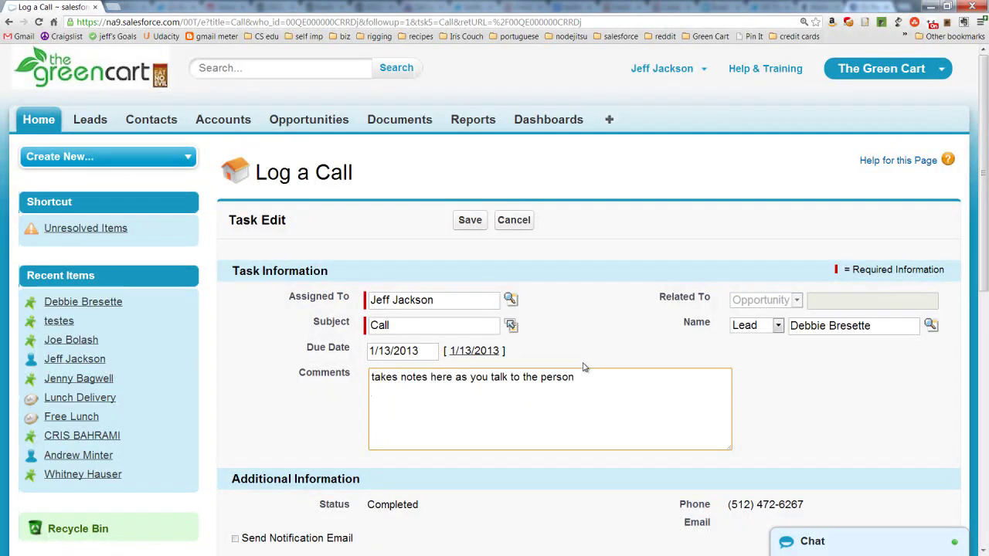
click(517, 224)
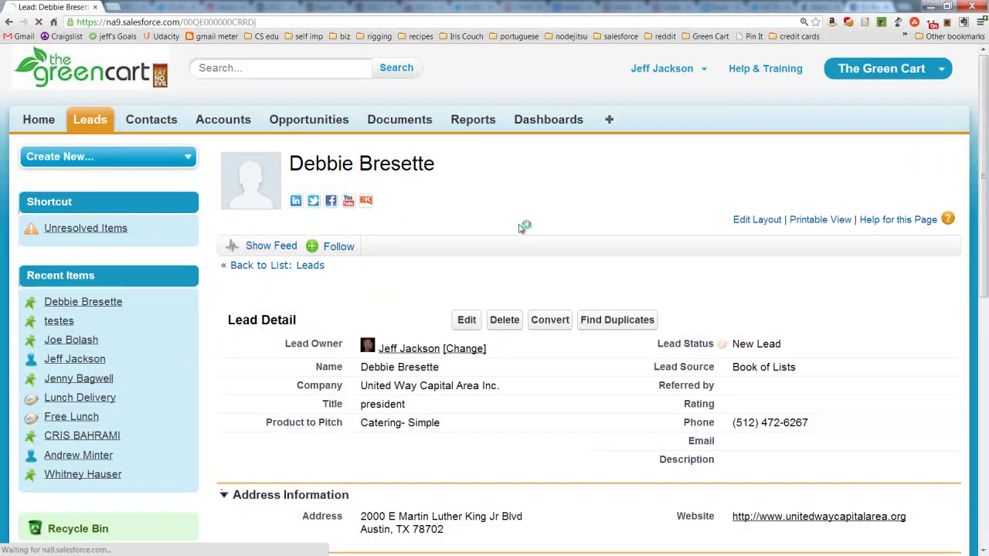
Step: Examine the lead's Activity History summary and the related lists at the end of the record
mouse_move(567, 285)
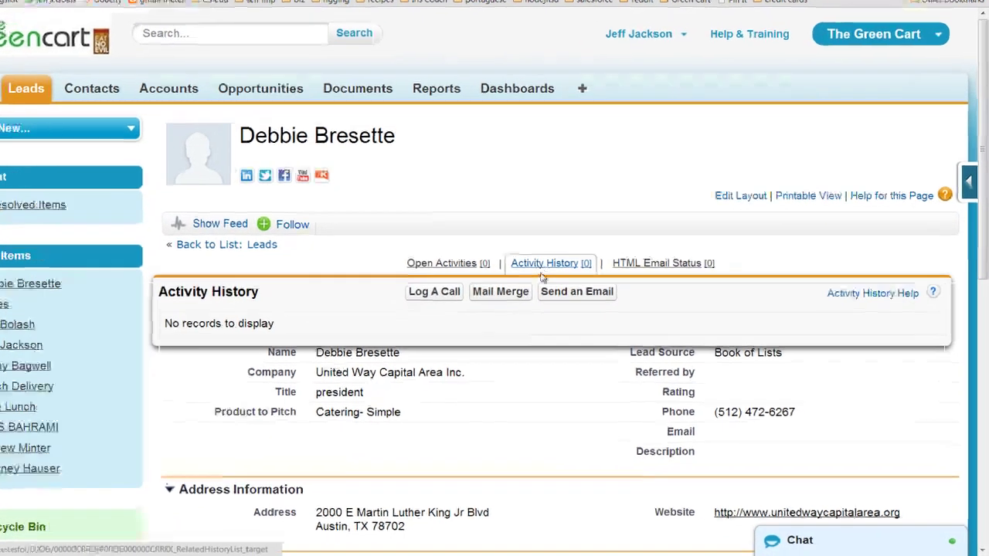
scroll(456, 299, down, 8)
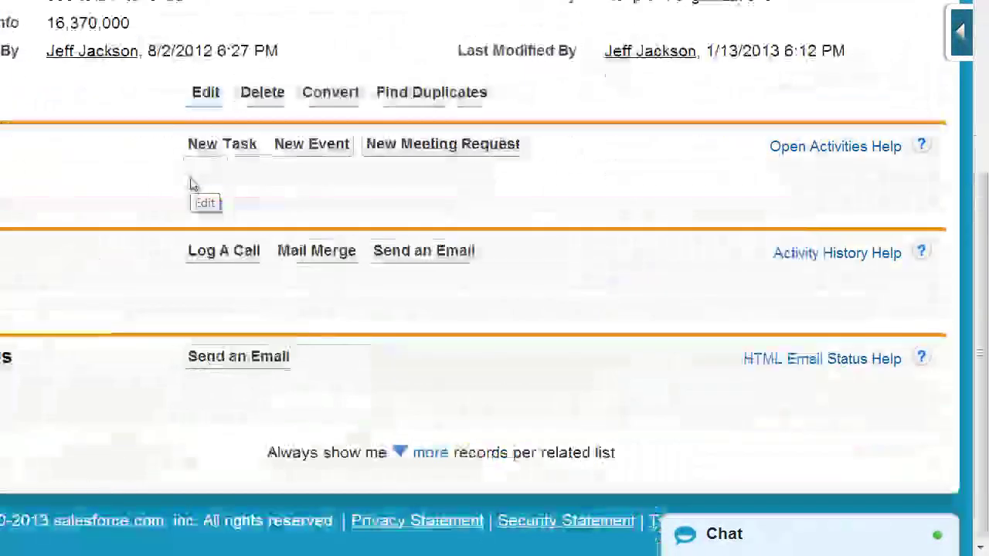